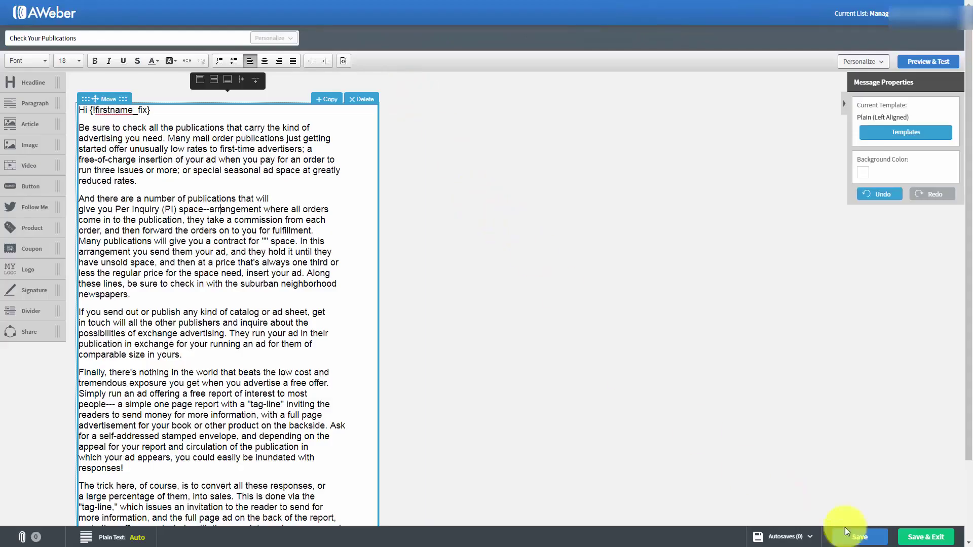
Save and exit the editor, then show Send Options for the Check Your Publications draft.
click(911, 539)
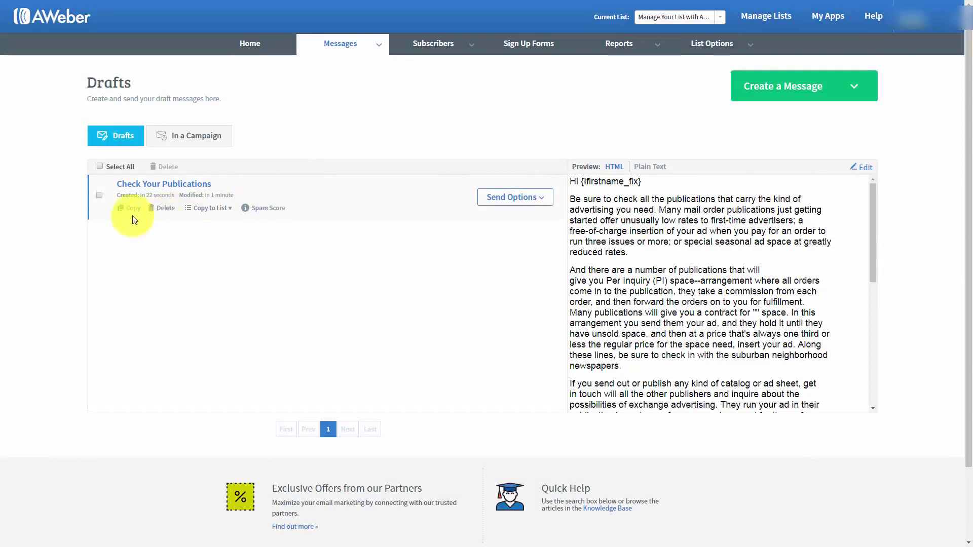
click(541, 198)
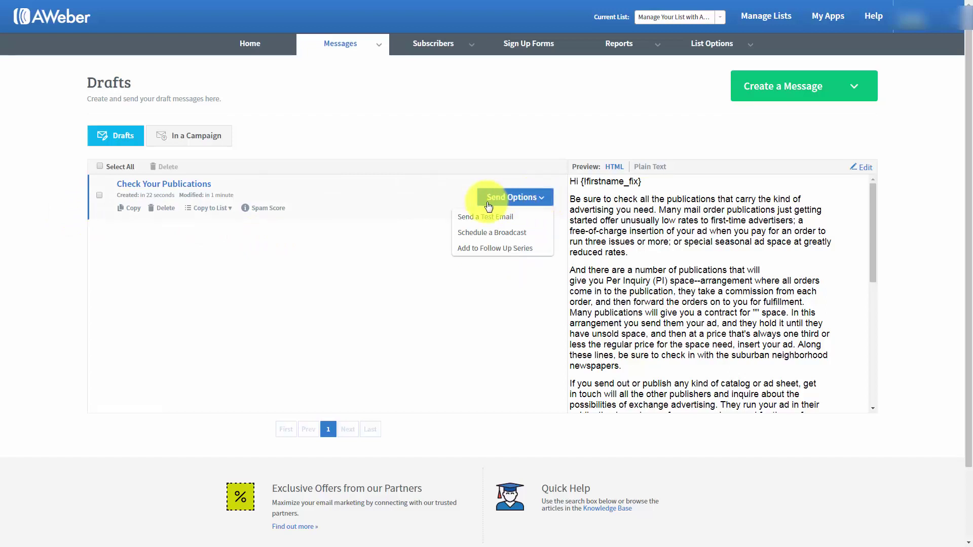
Choose Schedule a Broadcast and cancel the subject edit, keeping the existing subject.
click(480, 236)
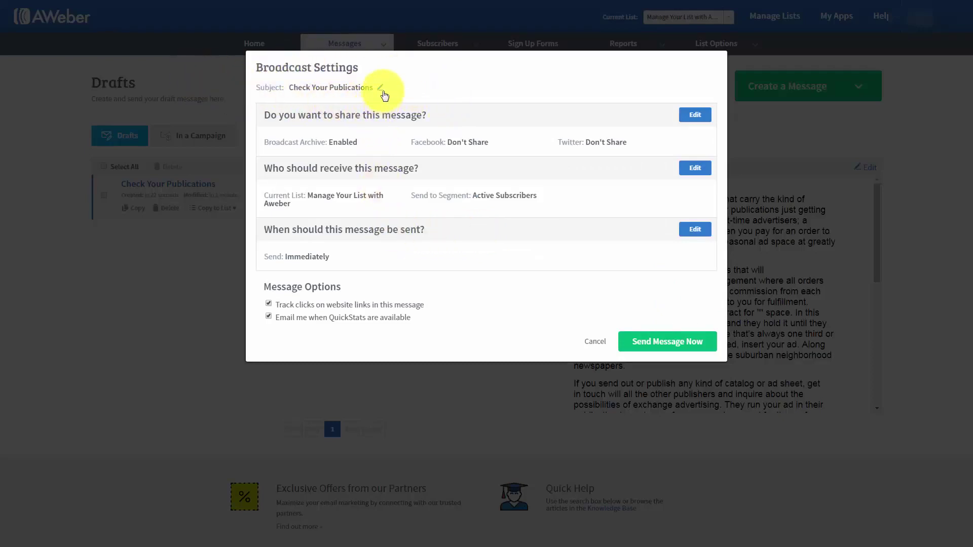
click(383, 89)
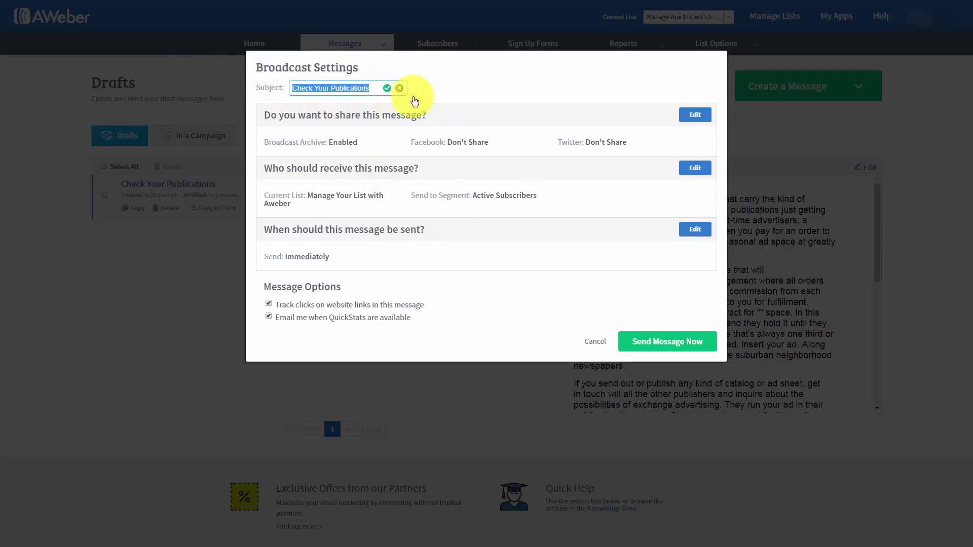
click(401, 89)
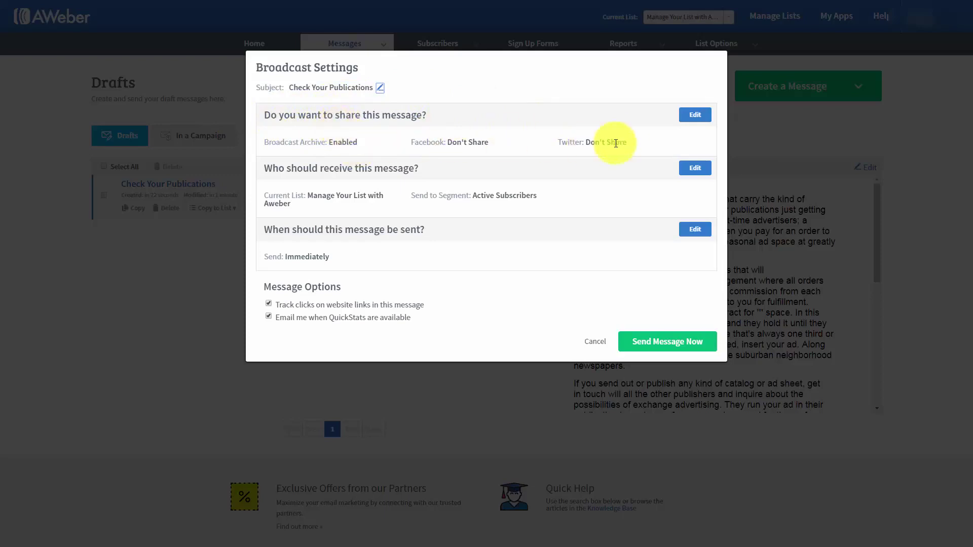
Edit the message sharing settings and preview the public Homepage archive page.
click(694, 116)
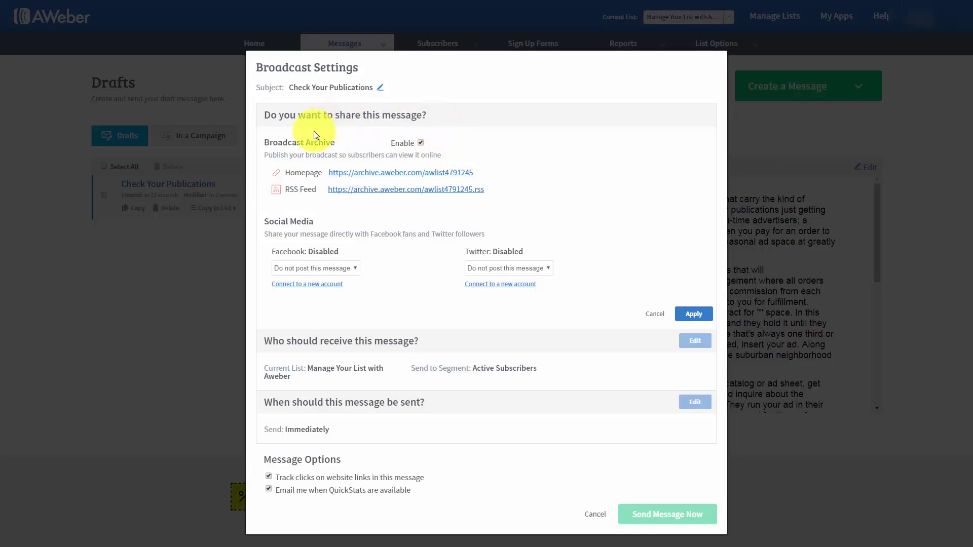
click(361, 177)
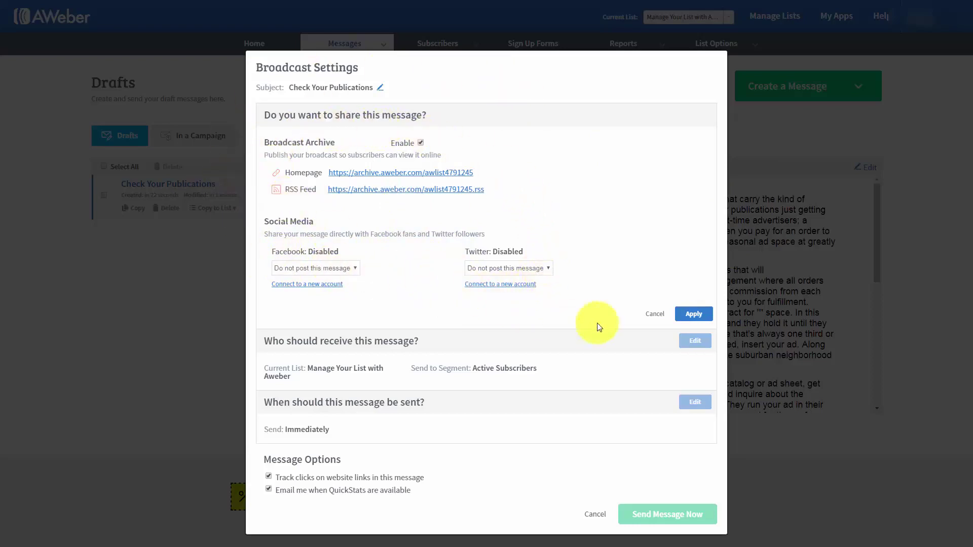
Apply sharing, then include the first two lists and exclude 00001 Genius Pay Days Private.
click(694, 315)
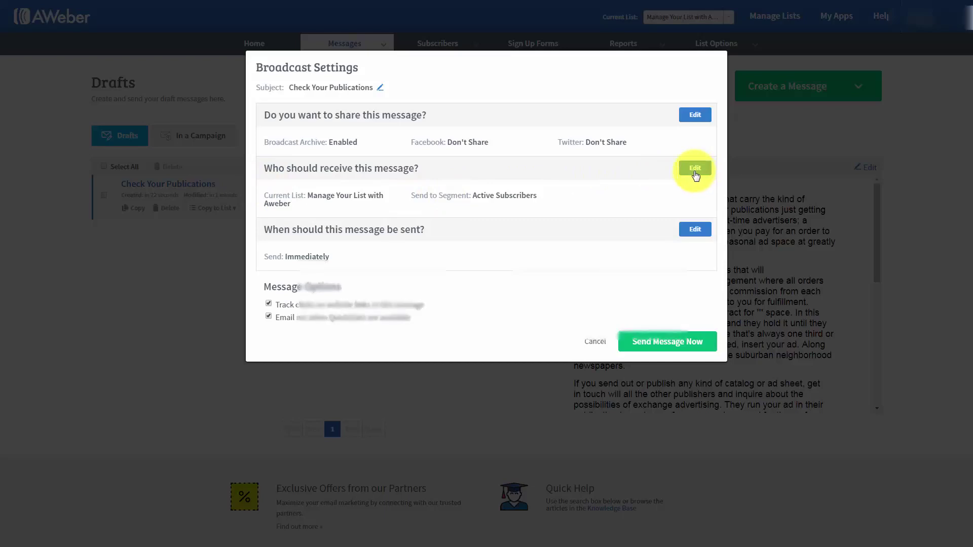
click(695, 170)
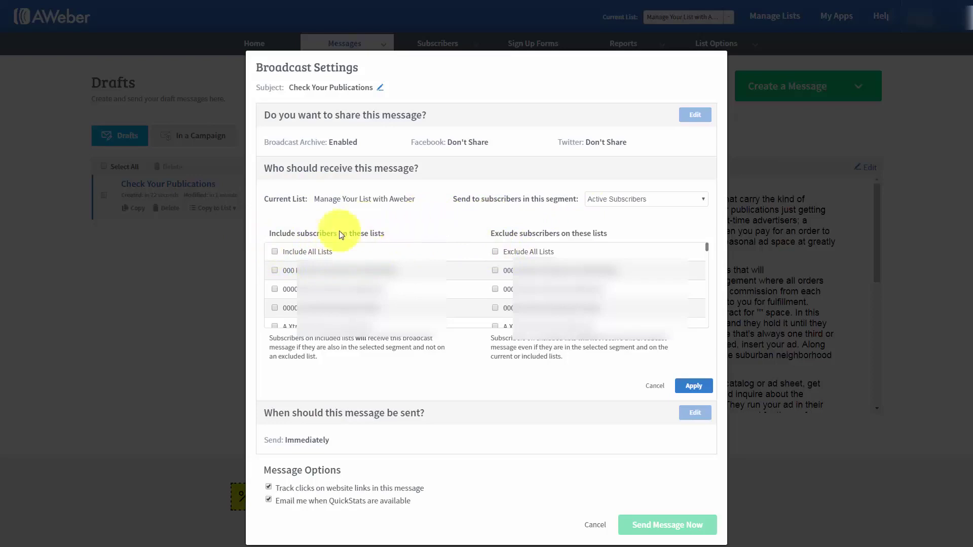
click(275, 270)
click(275, 289)
click(274, 308)
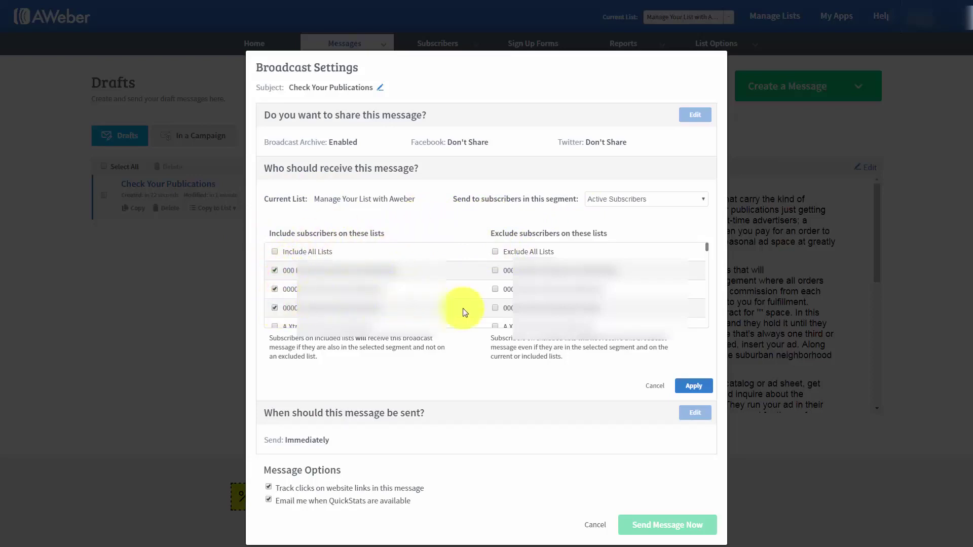
click(495, 307)
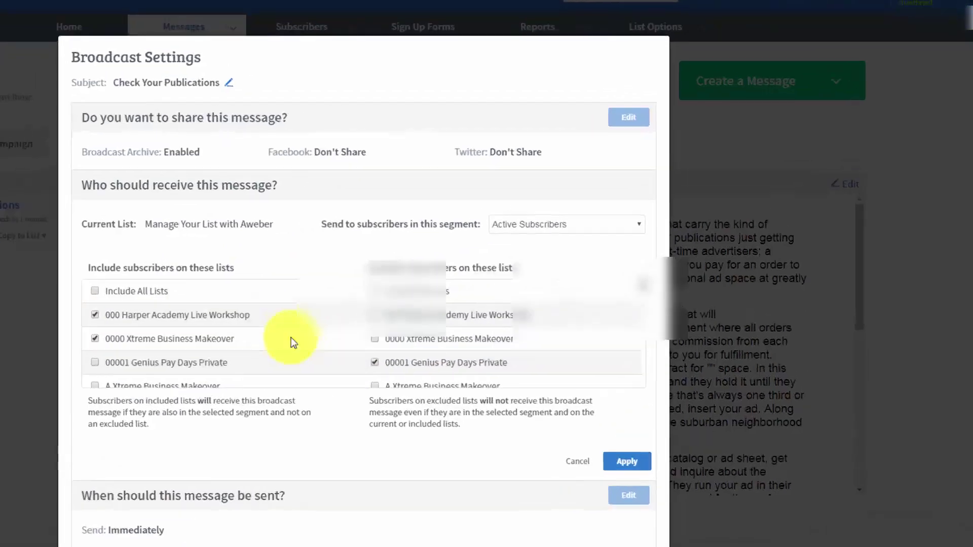
Keep the Active Subscribers segment and apply the two included lists and one excluded list.
click(656, 199)
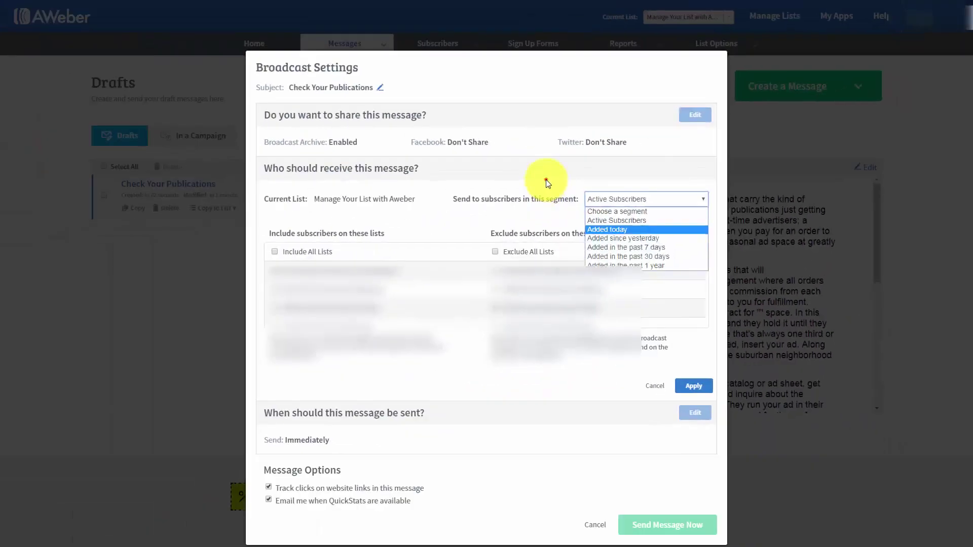
click(546, 179)
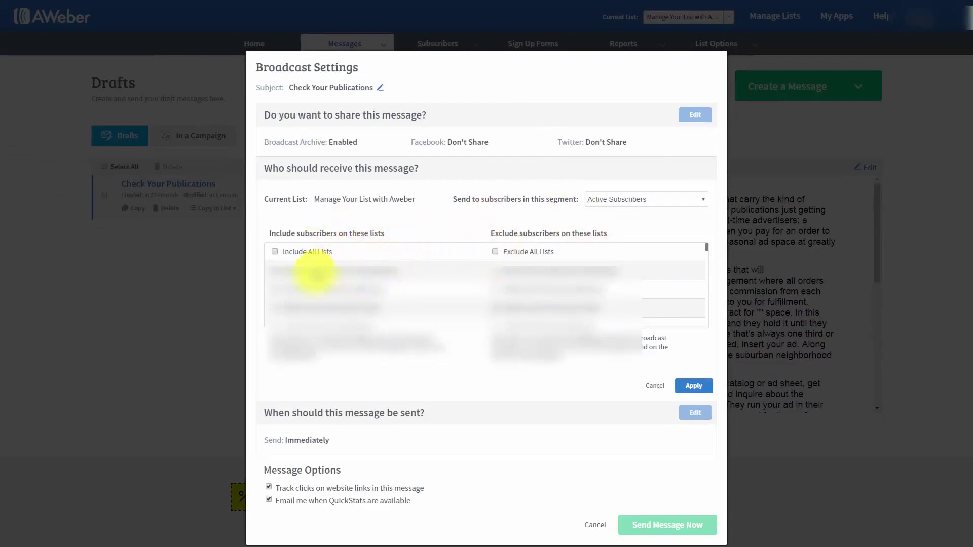
click(650, 207)
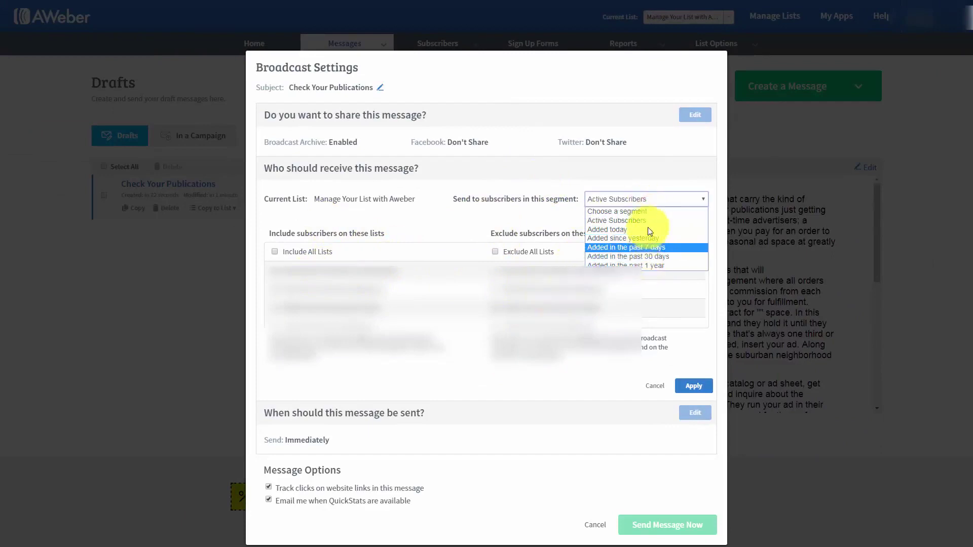
click(537, 221)
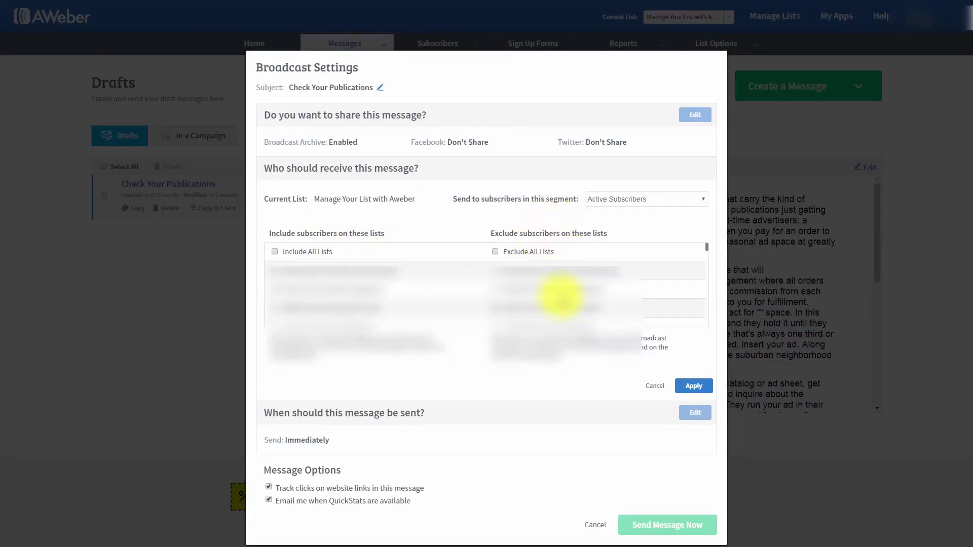
click(684, 385)
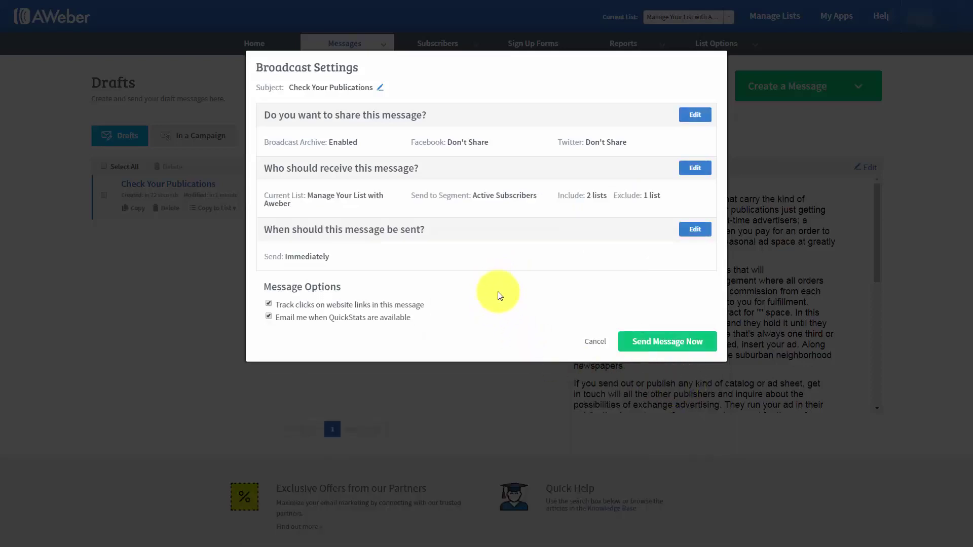
click(693, 230)
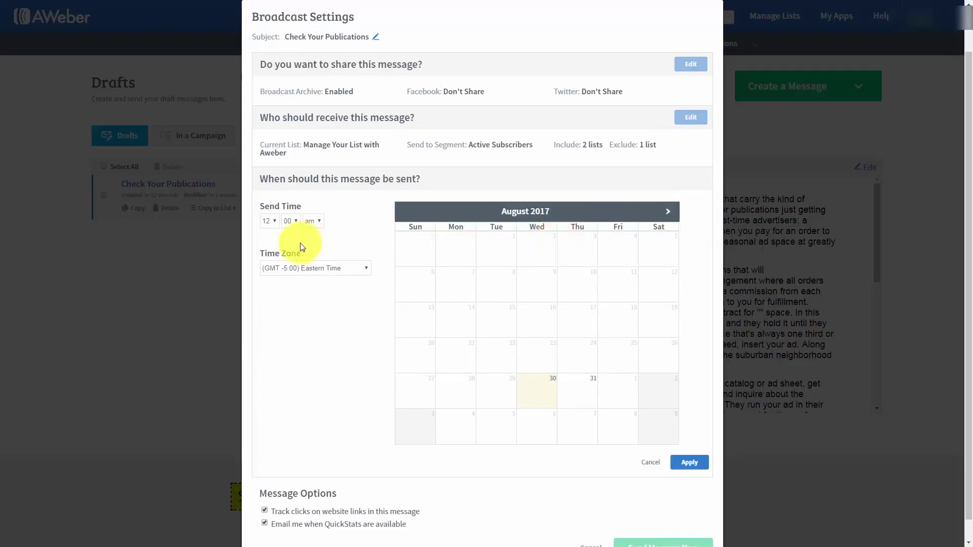
click(269, 221)
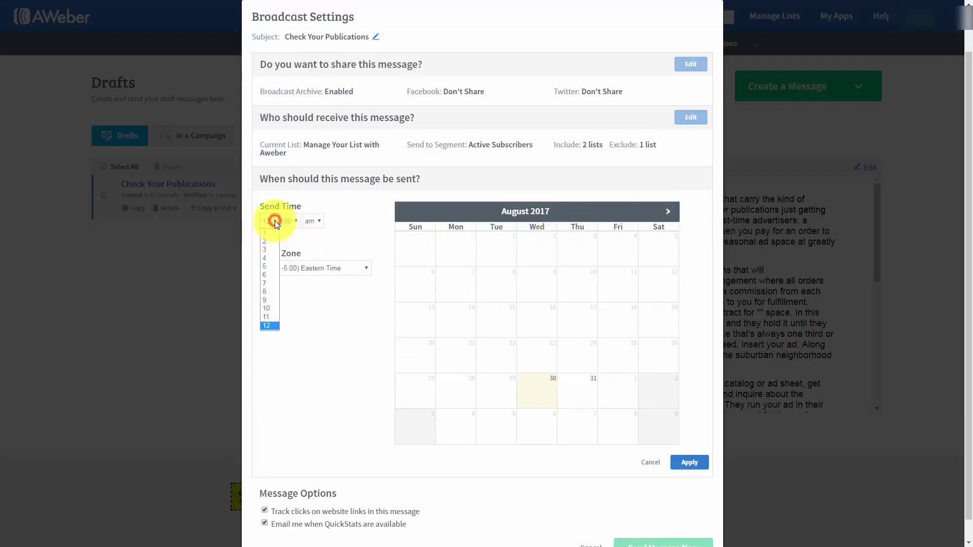
click(267, 261)
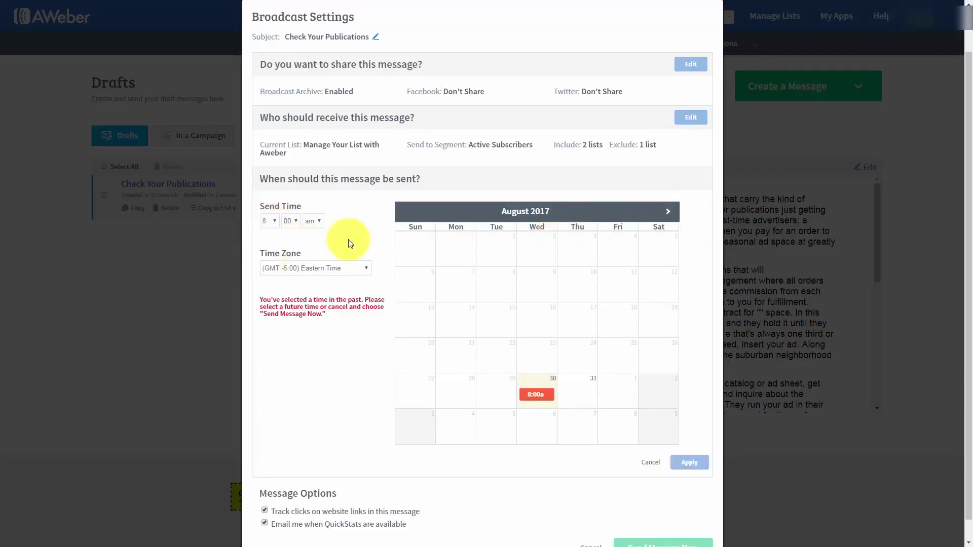
click(580, 394)
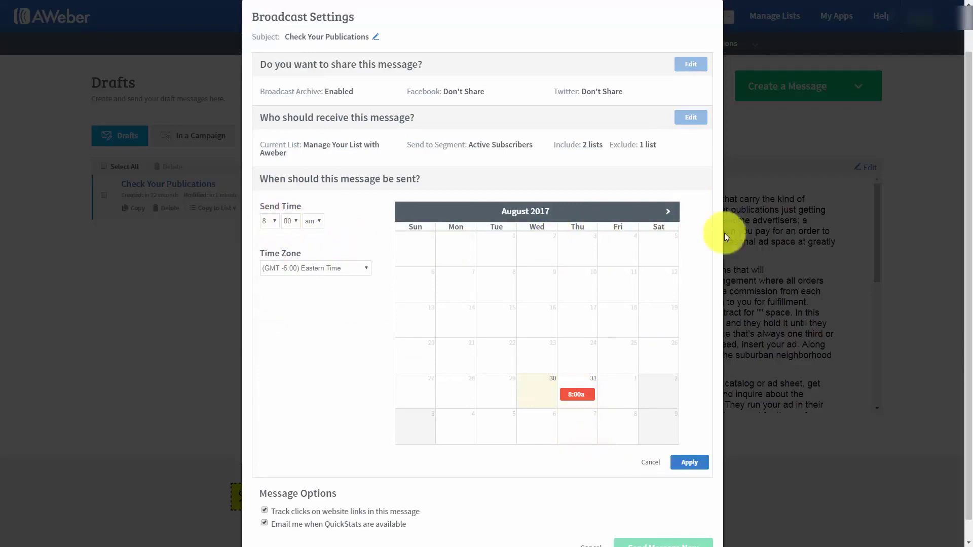
click(669, 212)
click(669, 211)
click(579, 278)
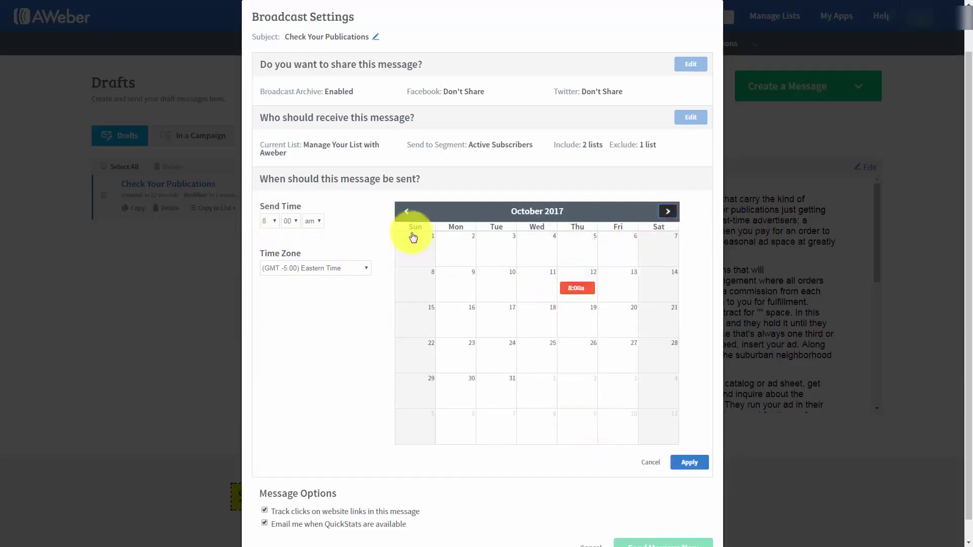
click(406, 210)
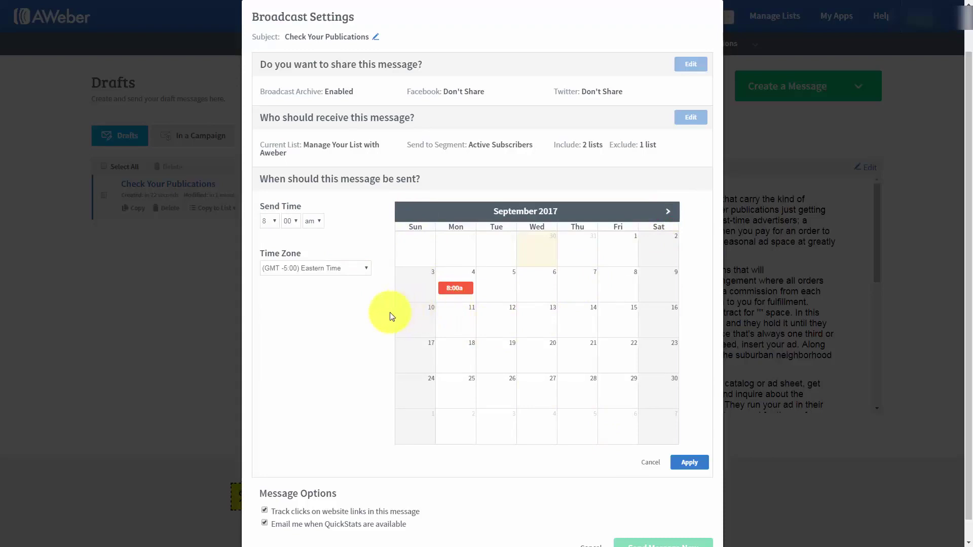
scroll(315, 332, down, 1)
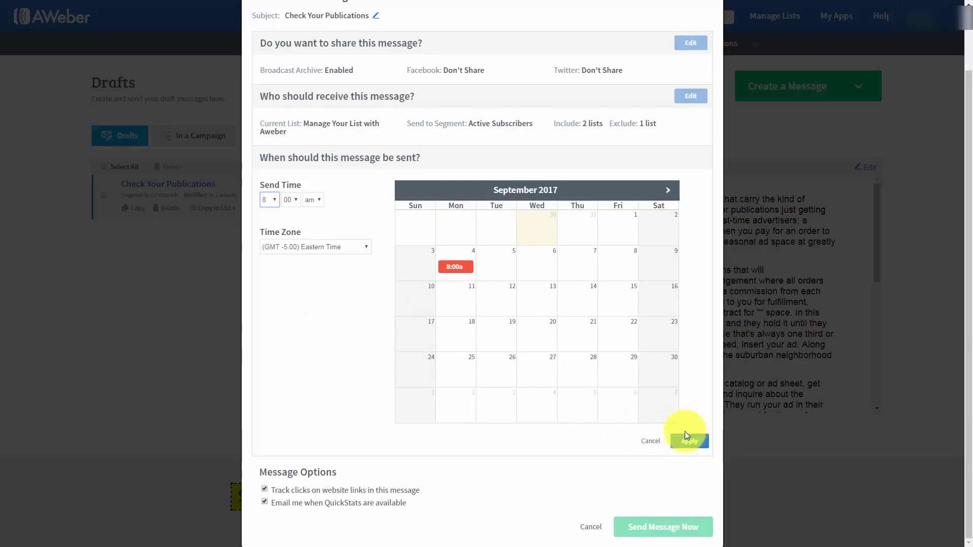
click(468, 268)
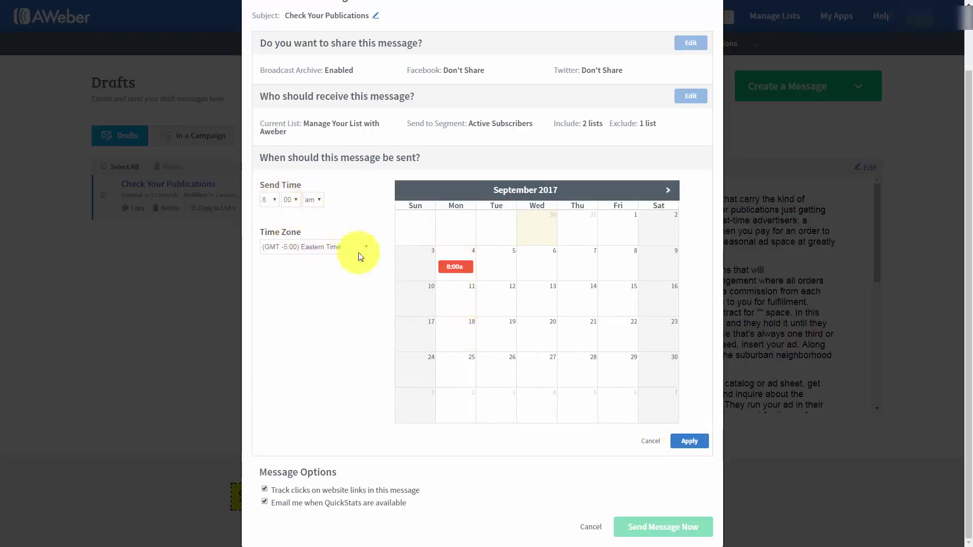
click(650, 441)
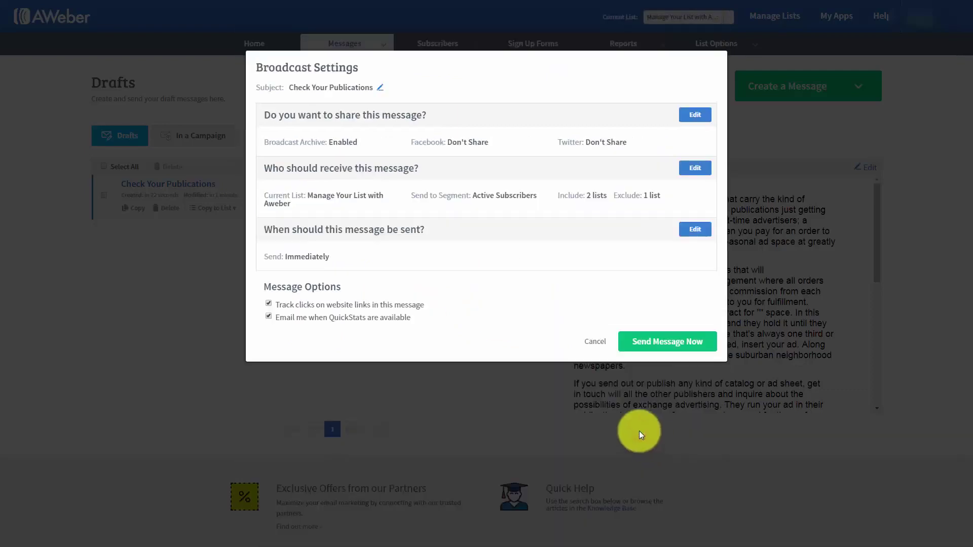
click(693, 229)
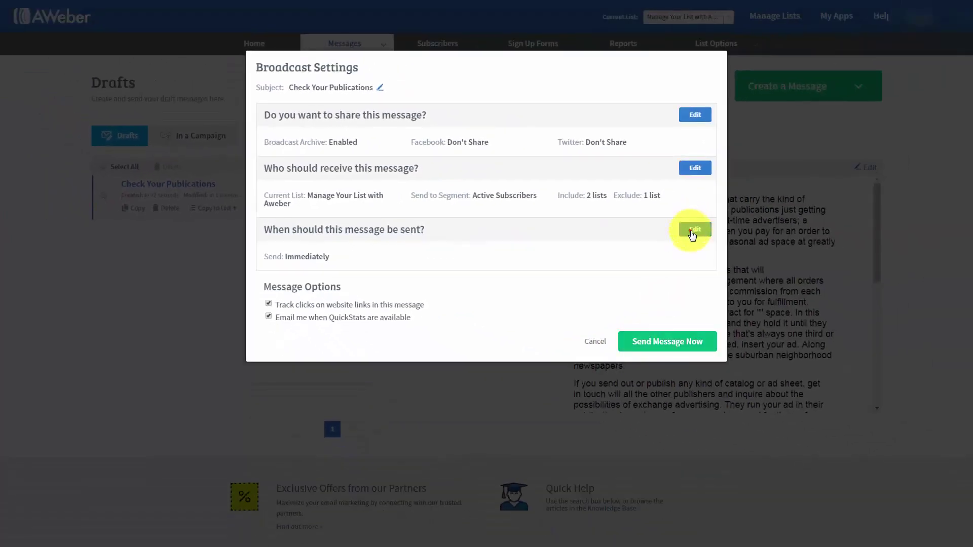
Set the send date to September 6, 2017 and schedule the message.
click(693, 231)
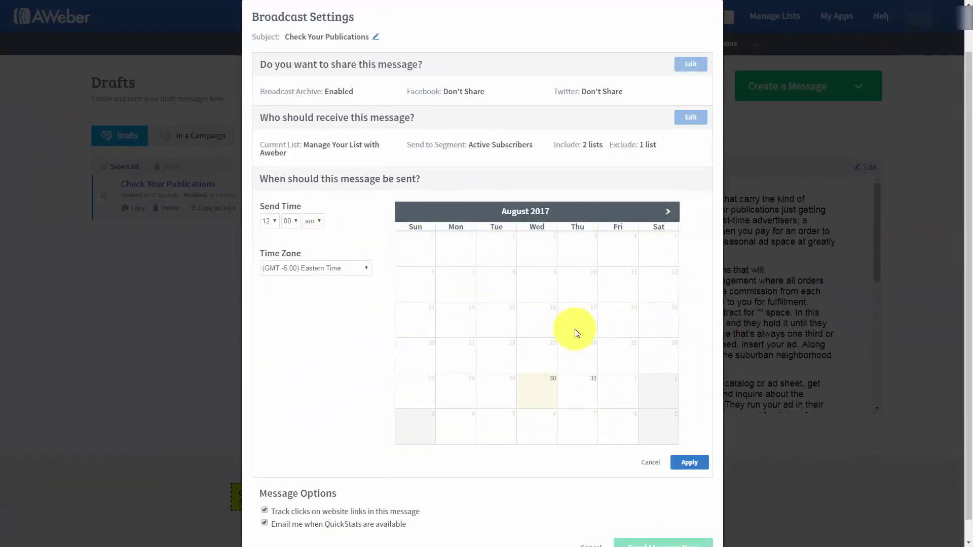
click(669, 214)
click(540, 292)
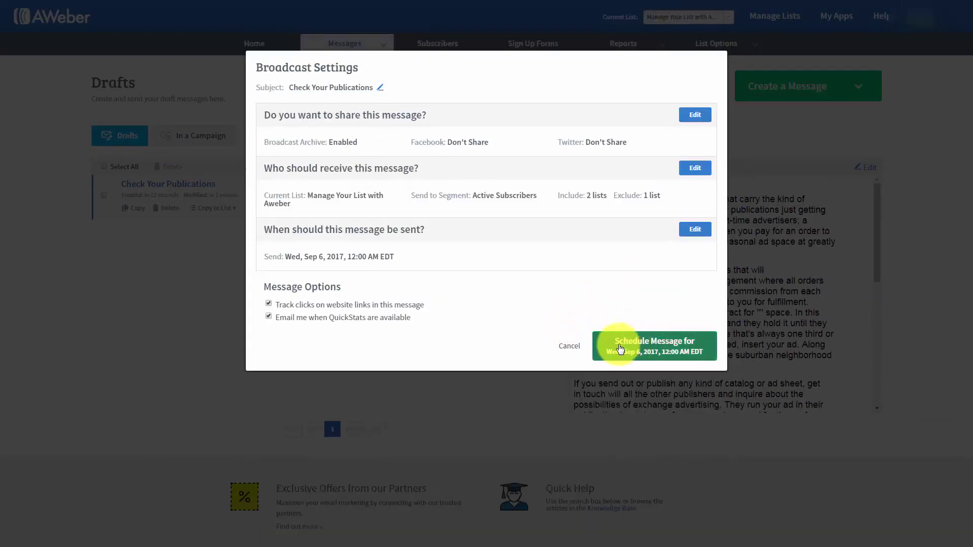
click(620, 348)
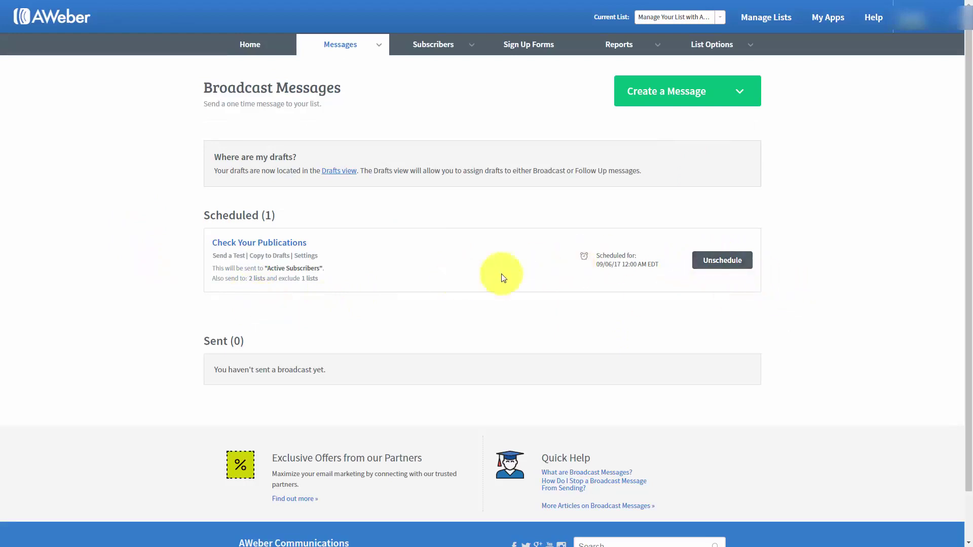
Unschedule Check Your Publications and go to the drafts list.
click(715, 261)
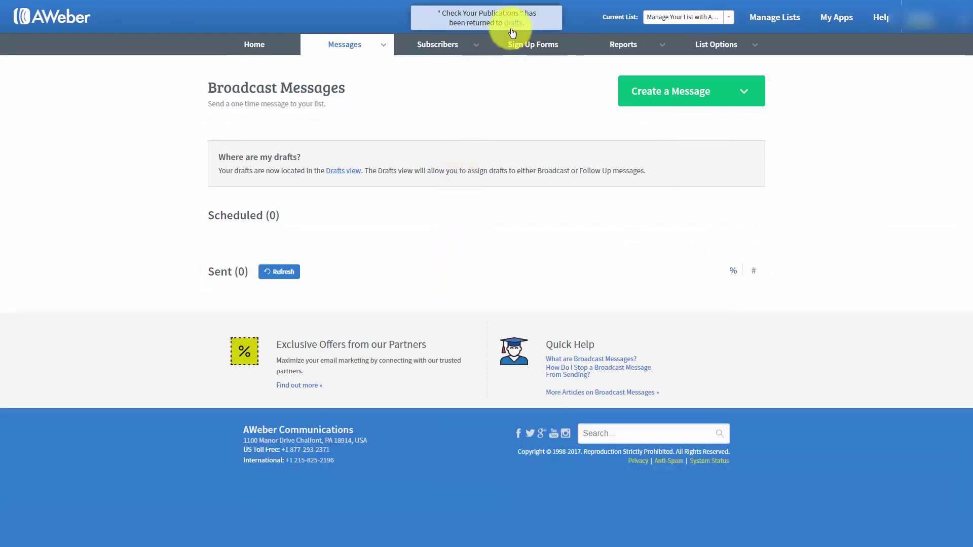
click(514, 23)
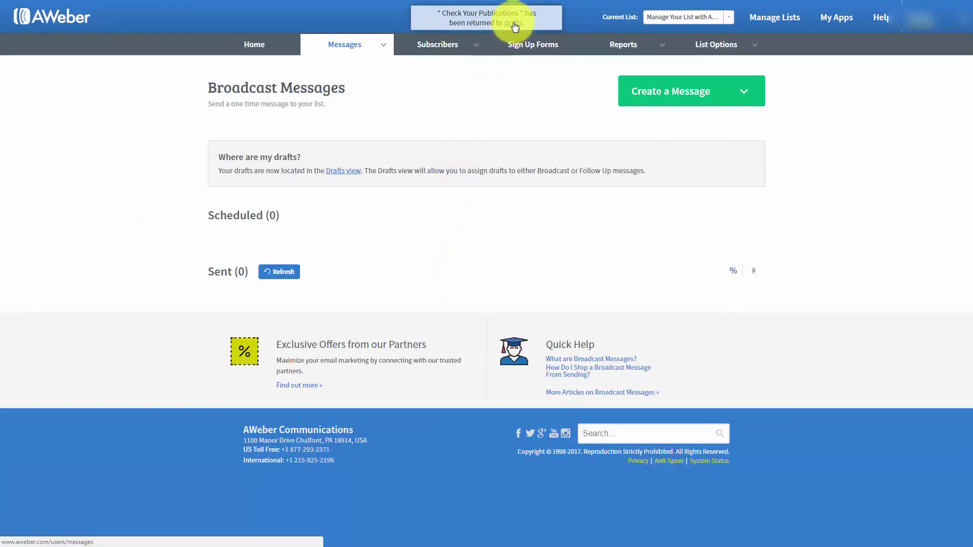